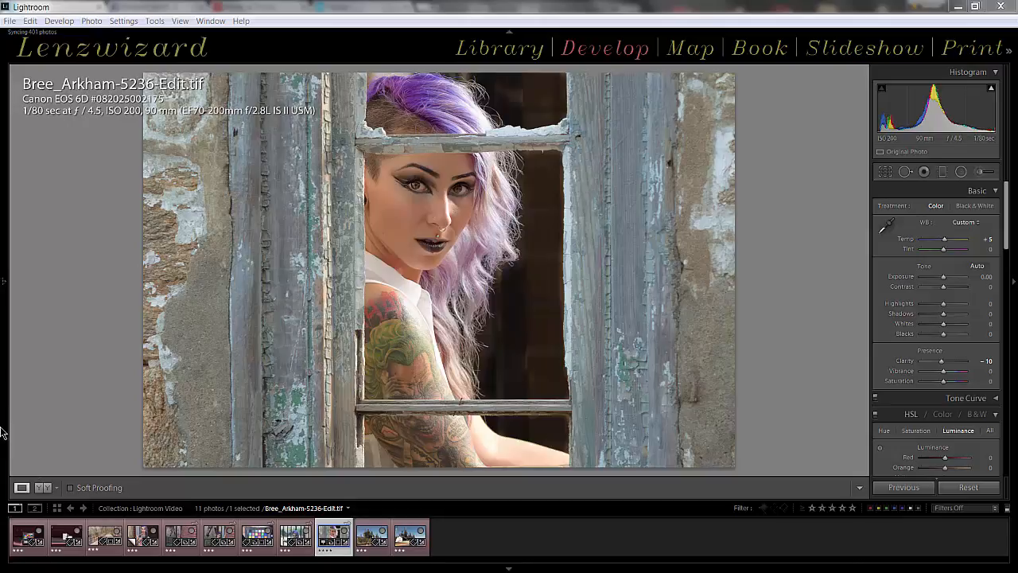
# - Switch to the Library grid view and start importing photos
pyautogui.click(3, 374)
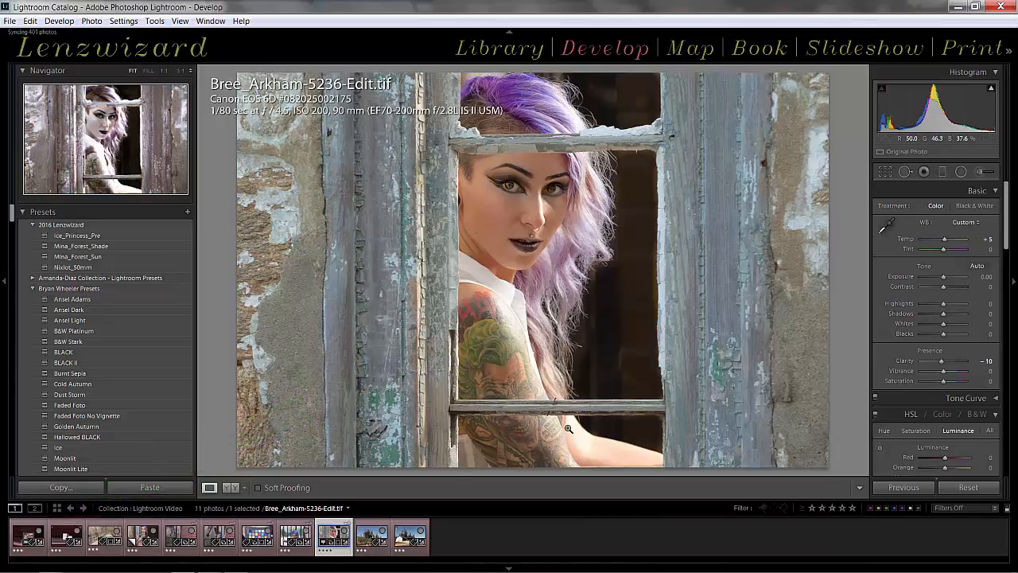
pyautogui.press('g')
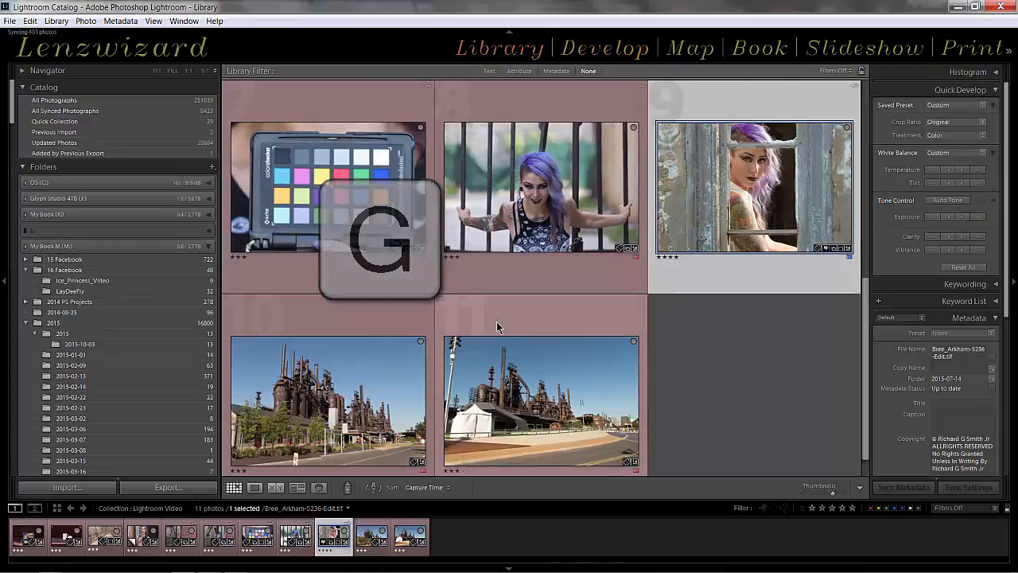
pyautogui.click(94, 485)
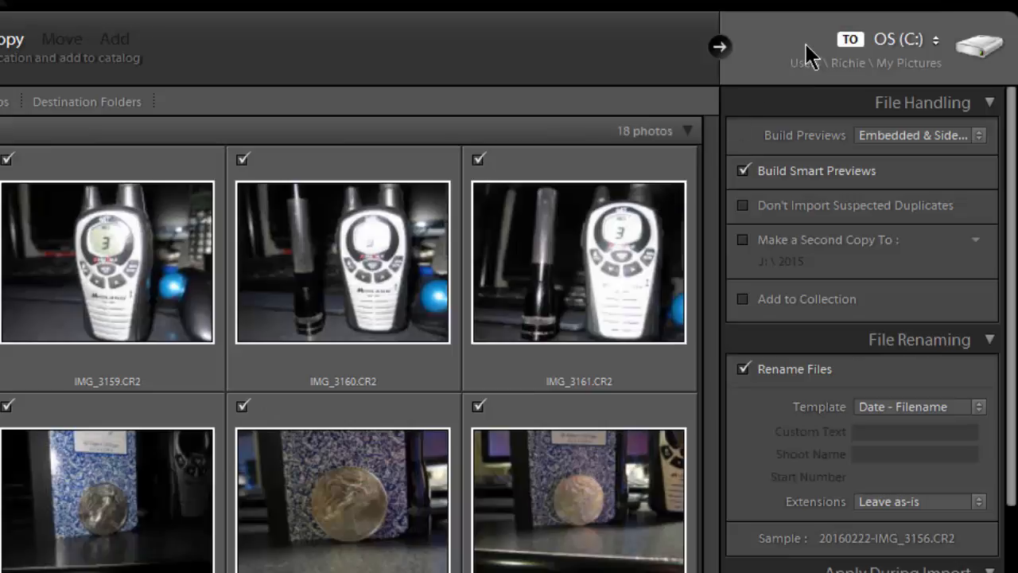
# - Set the import destination to the M:\ drive and look over the available preview-building options
pyautogui.click(918, 46)
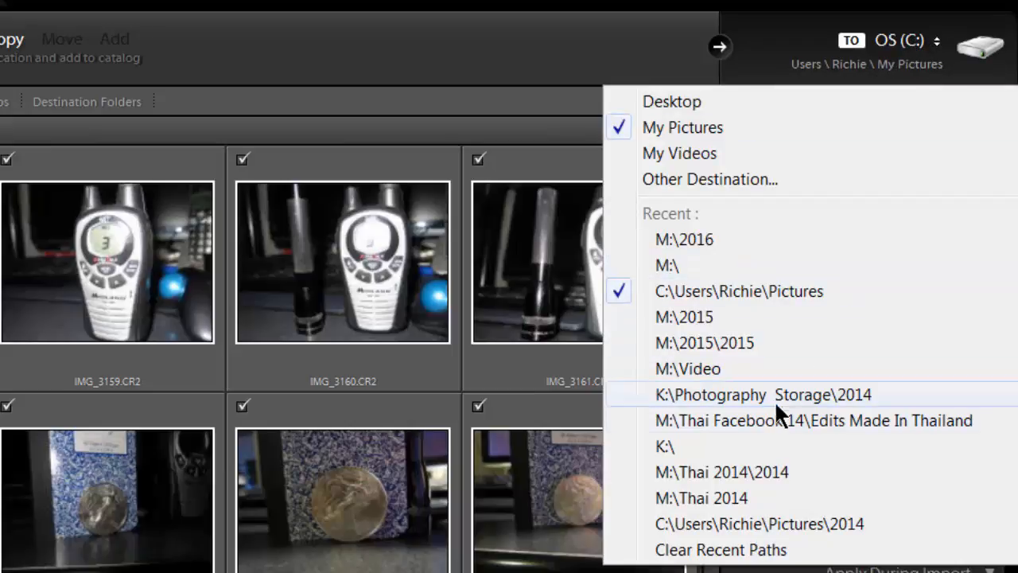
pyautogui.click(690, 266)
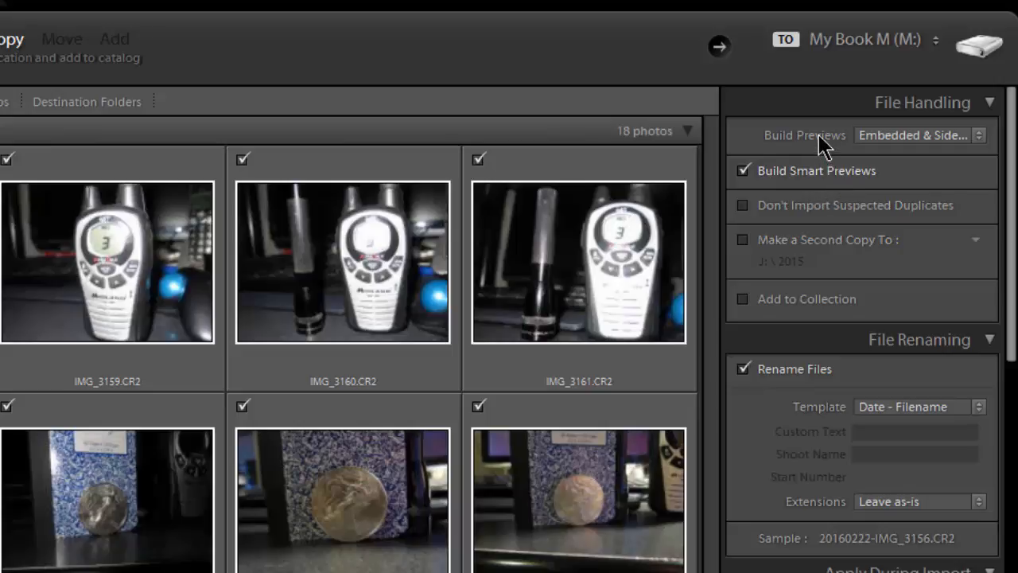
pyautogui.click(892, 135)
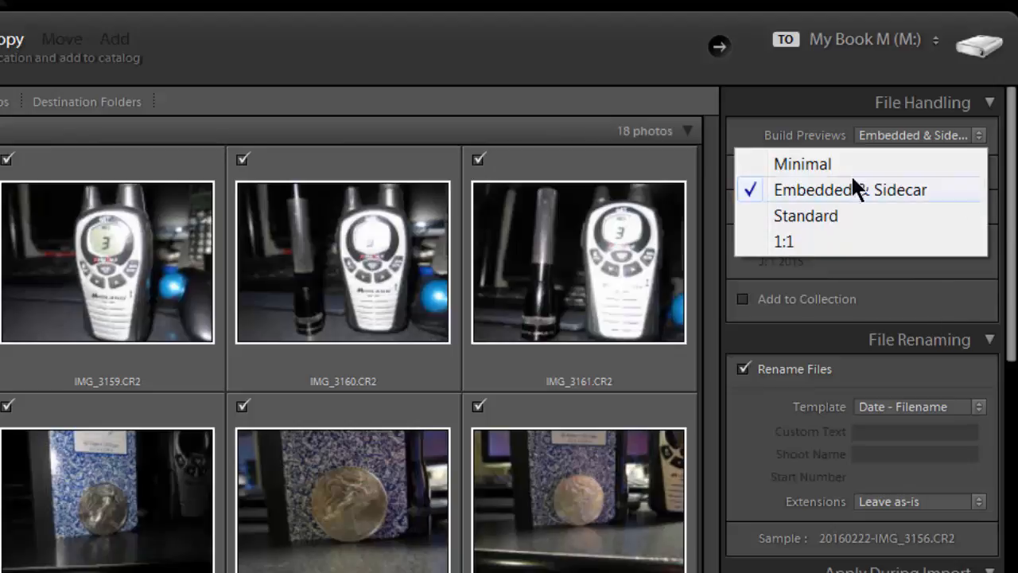
pyautogui.click(747, 111)
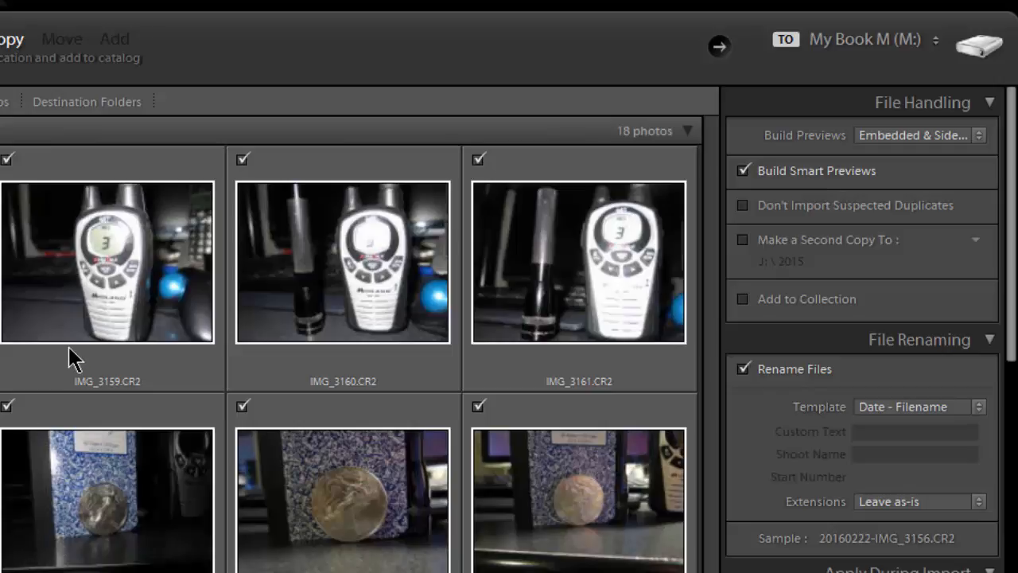
# - Exclude suspected duplicates from the import and enable making a second copy to J:\2015
pyautogui.moveTo(68, 348)
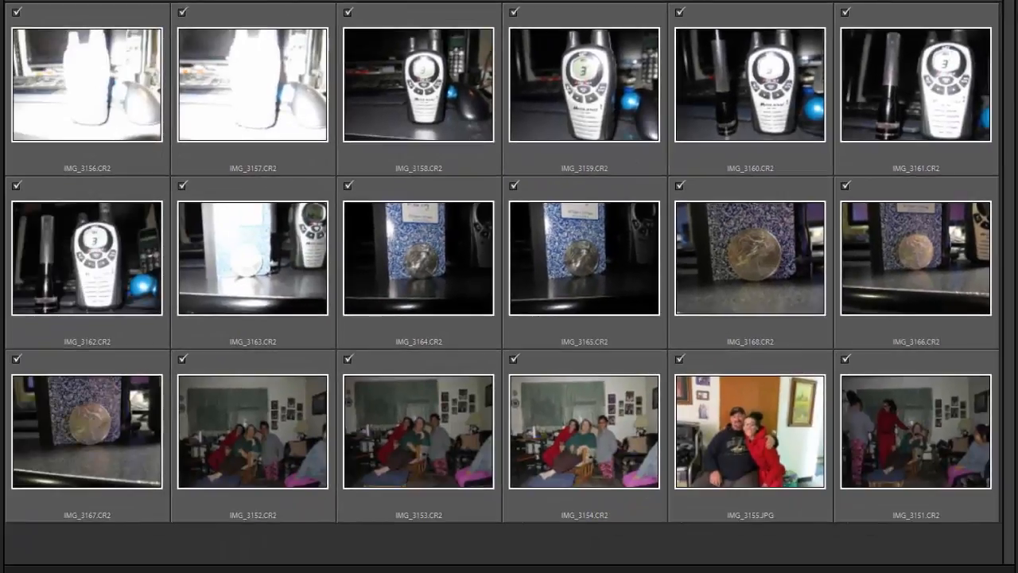
pyautogui.moveTo(822, 208)
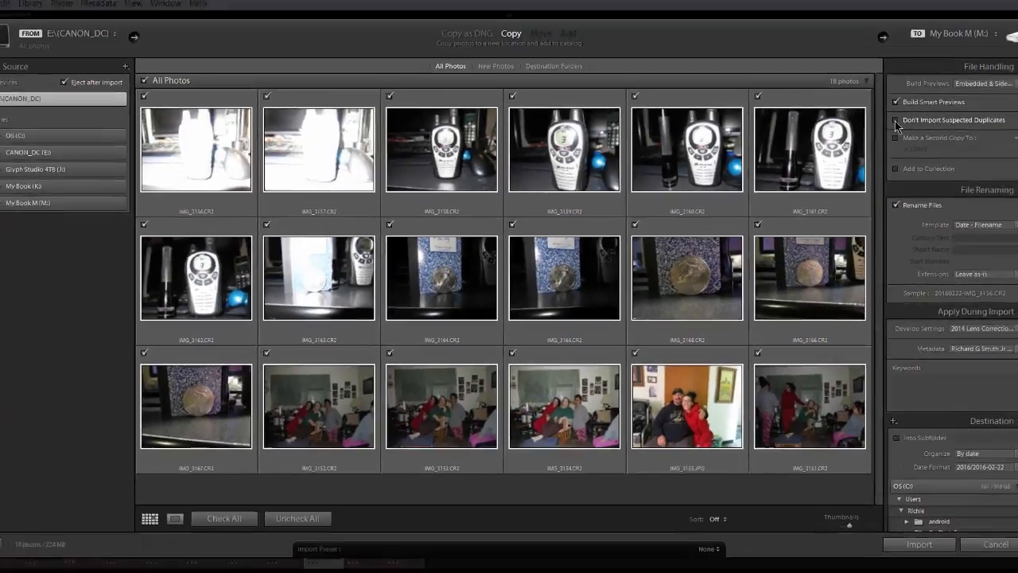
pyautogui.click(896, 121)
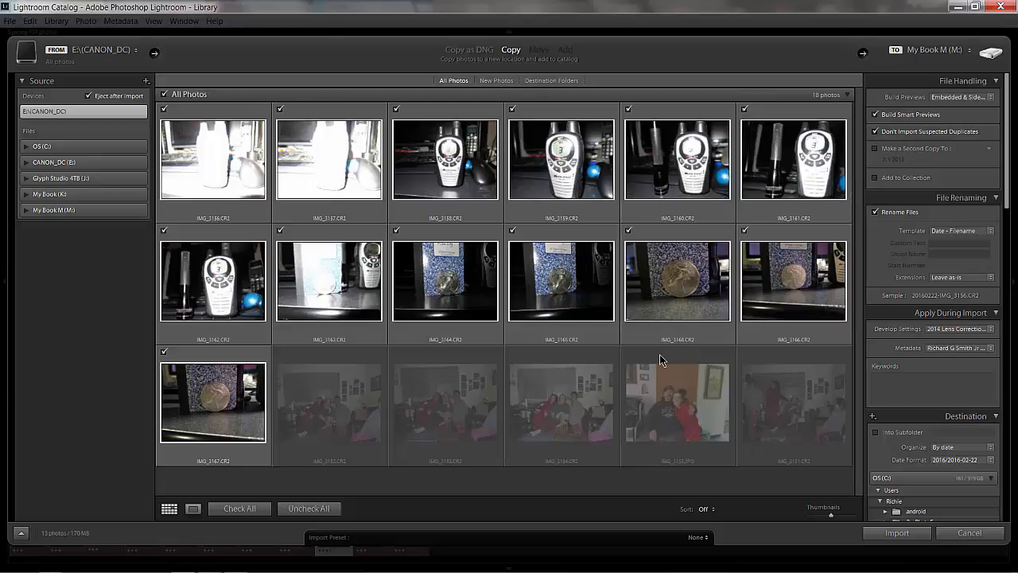
pyautogui.moveTo(659, 354)
pyautogui.moveTo(819, 196)
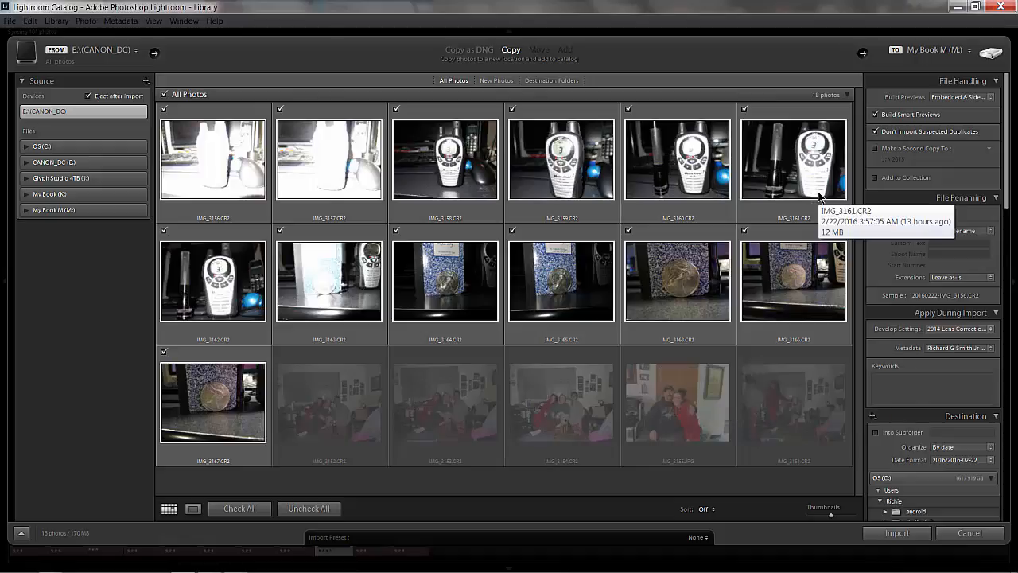
pyautogui.click(876, 149)
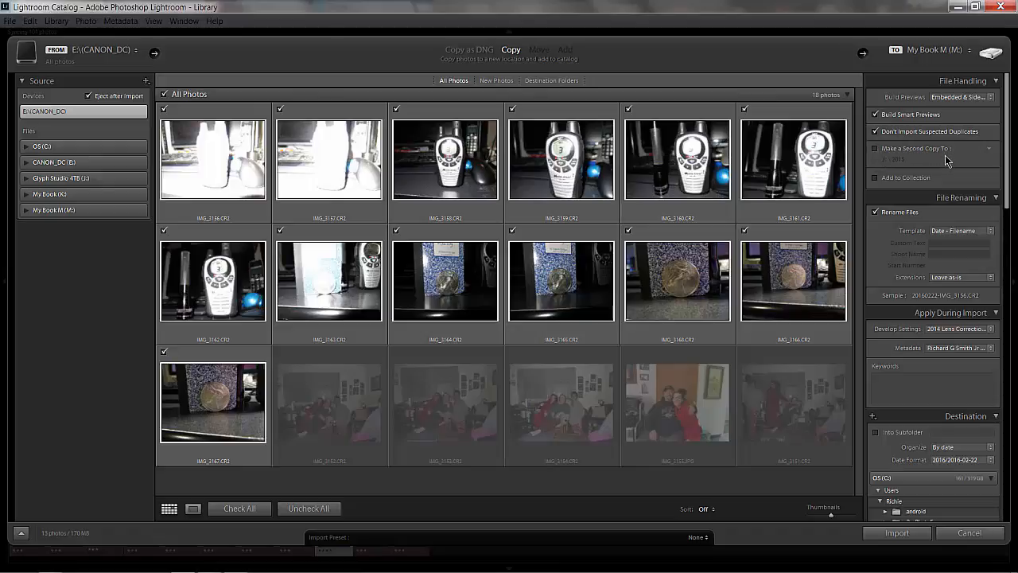
pyautogui.click(876, 151)
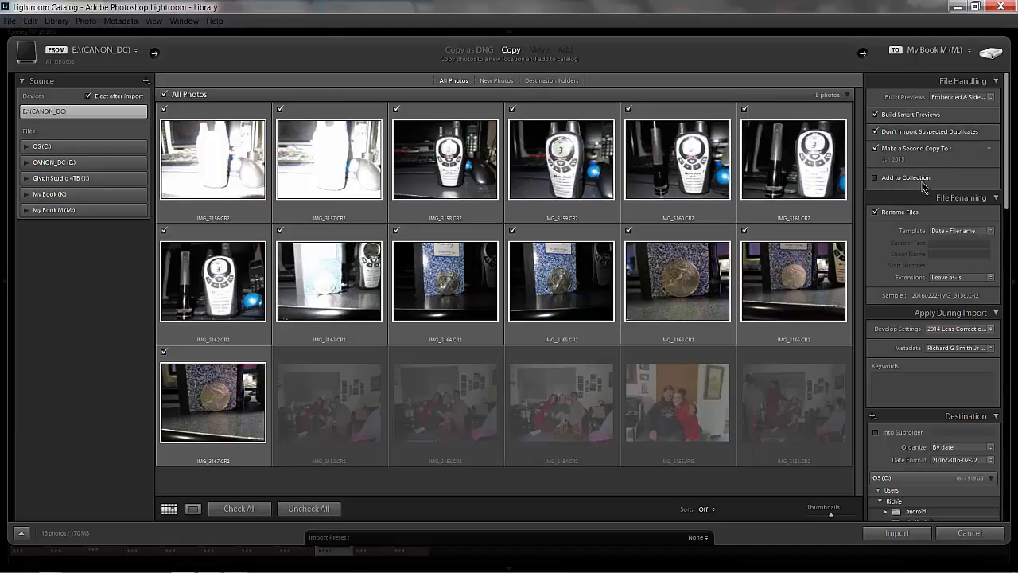
pyautogui.click(875, 178)
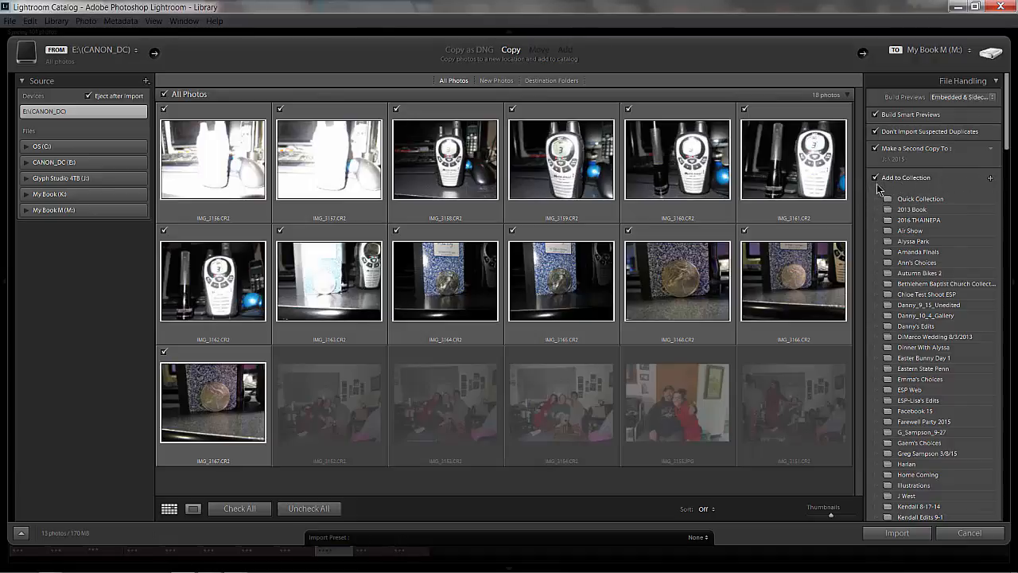
pyautogui.click(916, 306)
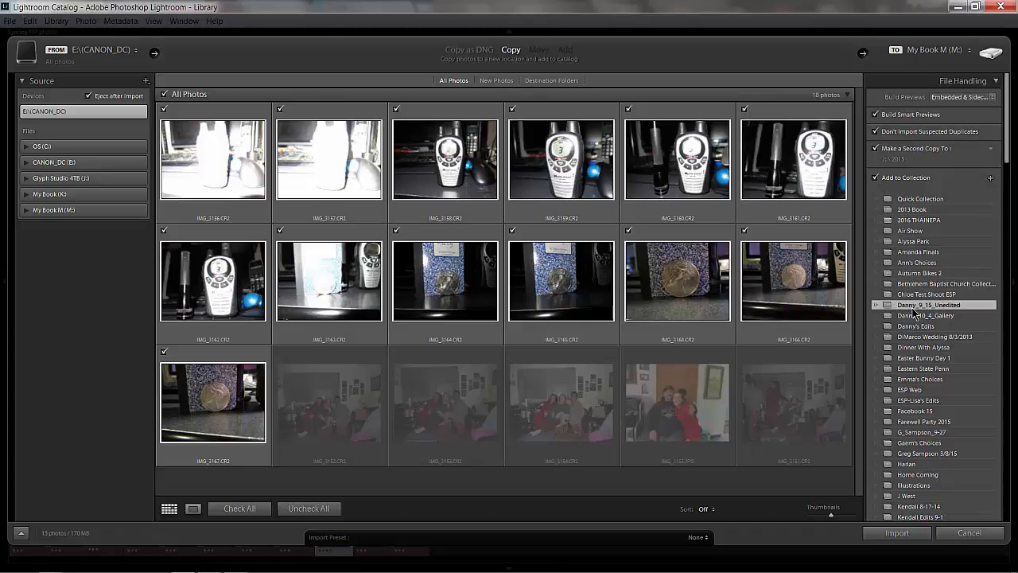
pyautogui.click(990, 178)
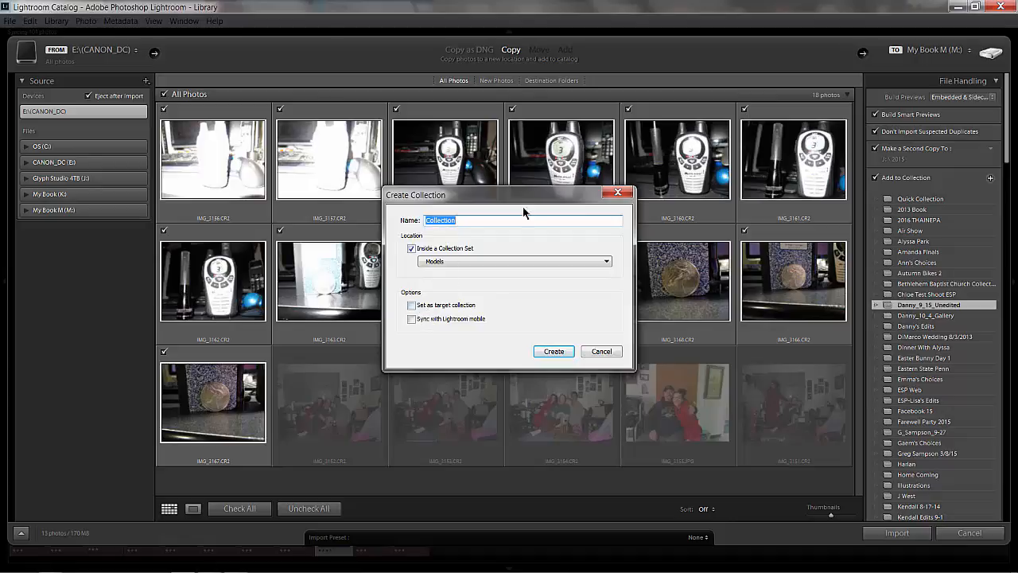
pyautogui.click(598, 352)
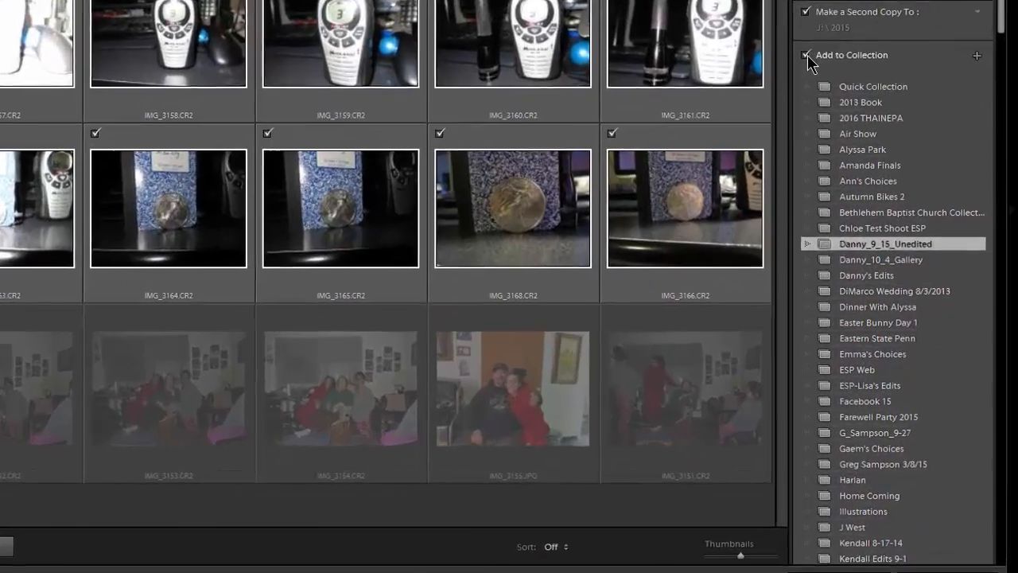
pyautogui.click(875, 178)
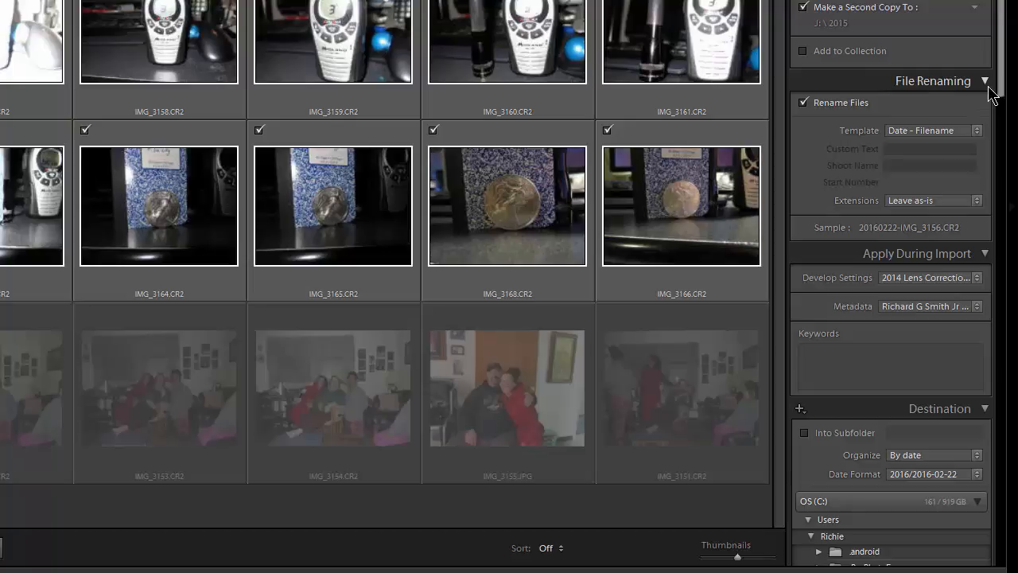
# - Choose the Date - Filename template for renaming the imported files and collapse the file renaming settings
pyautogui.click(932, 135)
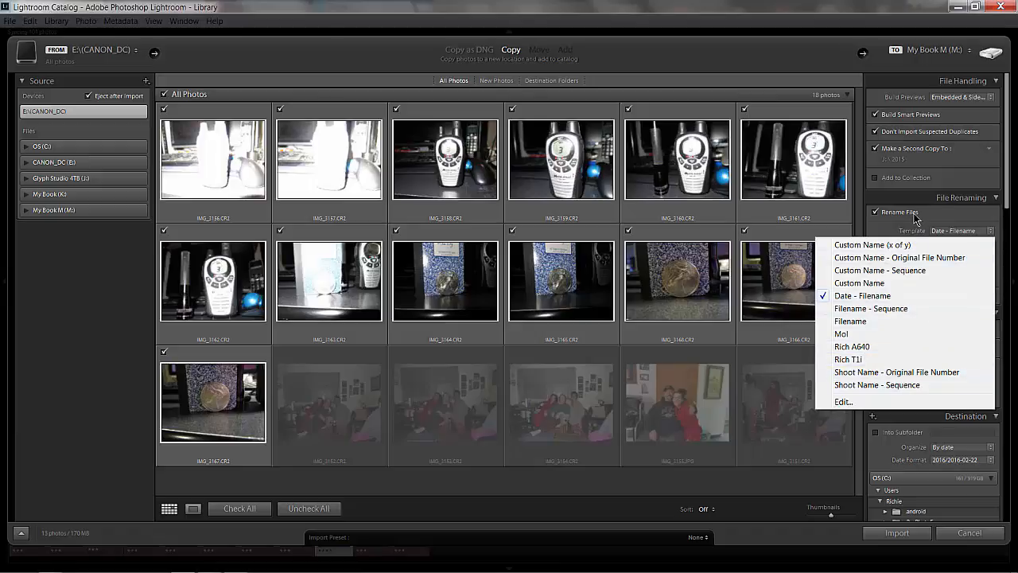
pyautogui.click(876, 297)
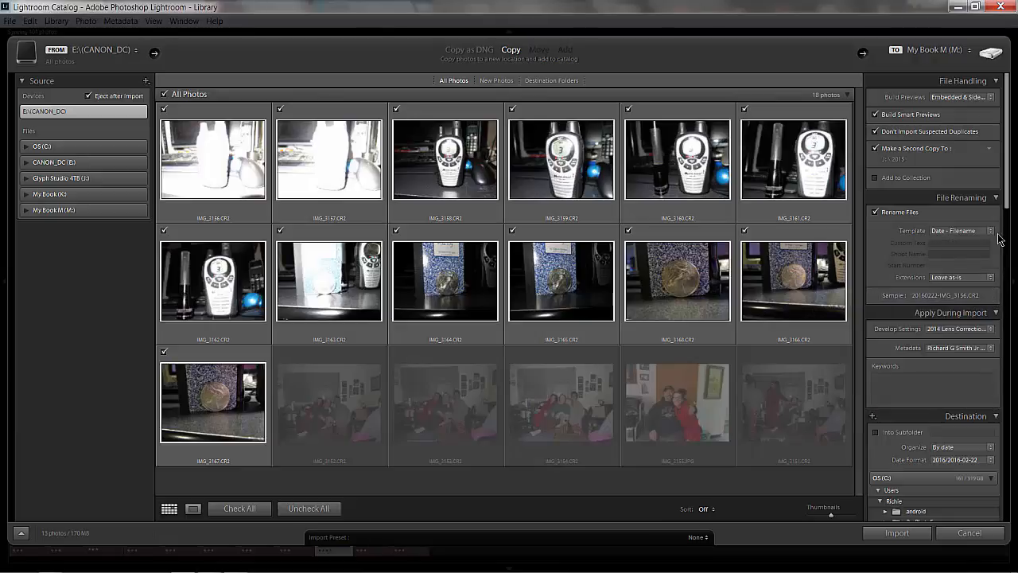
pyautogui.click(957, 231)
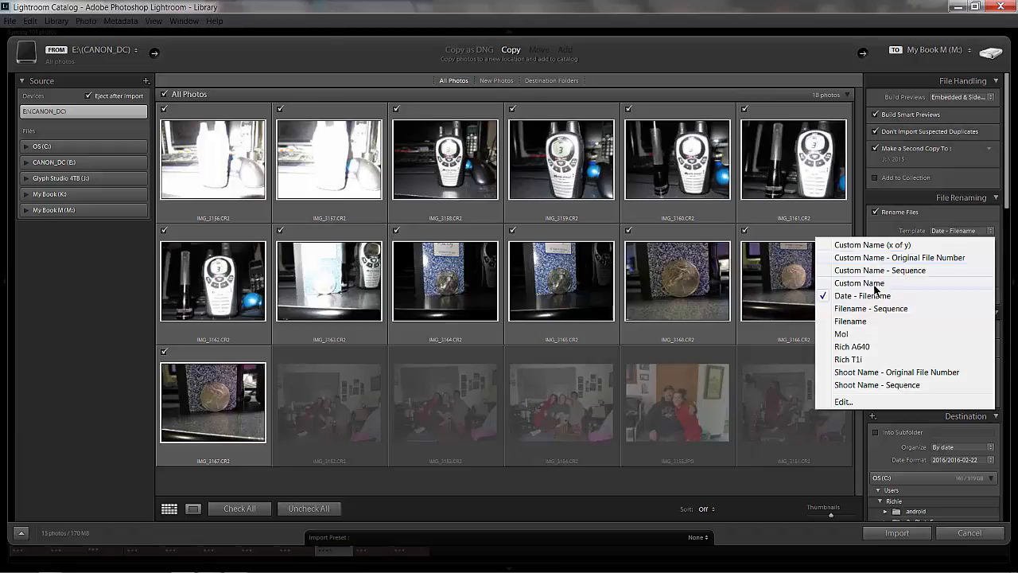
pyautogui.click(948, 217)
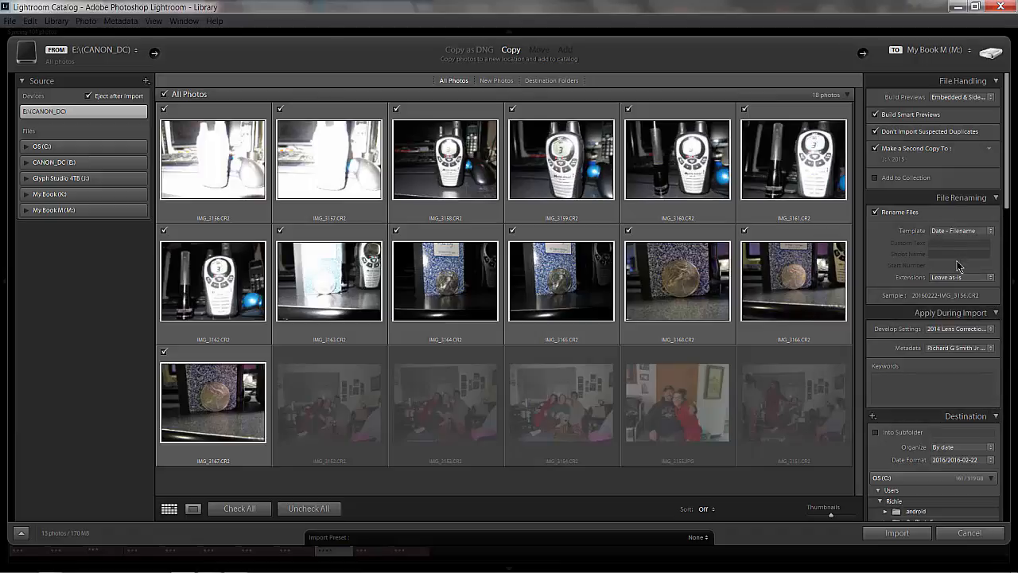
pyautogui.click(954, 197)
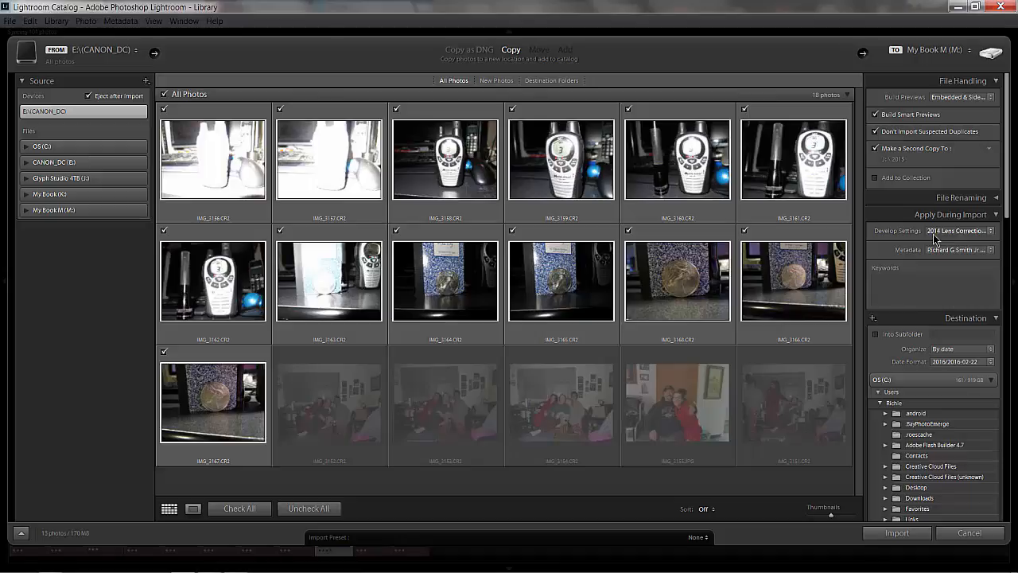
# - Enter the keywords Lightroom Video and Junk to apply to the photos during import
pyautogui.click(940, 278)
pyautogui.click(938, 293)
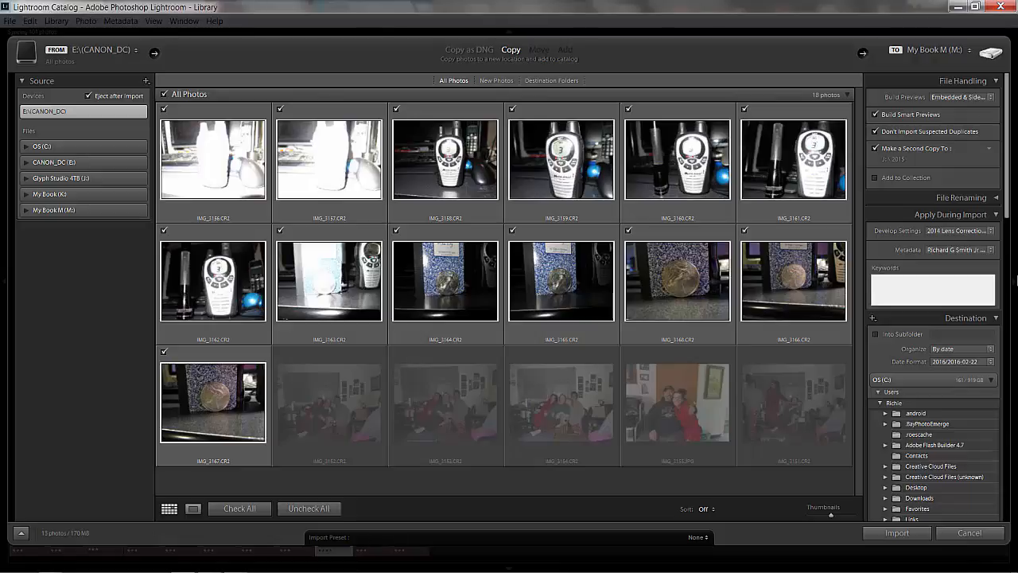
pyautogui.write('Ligh')
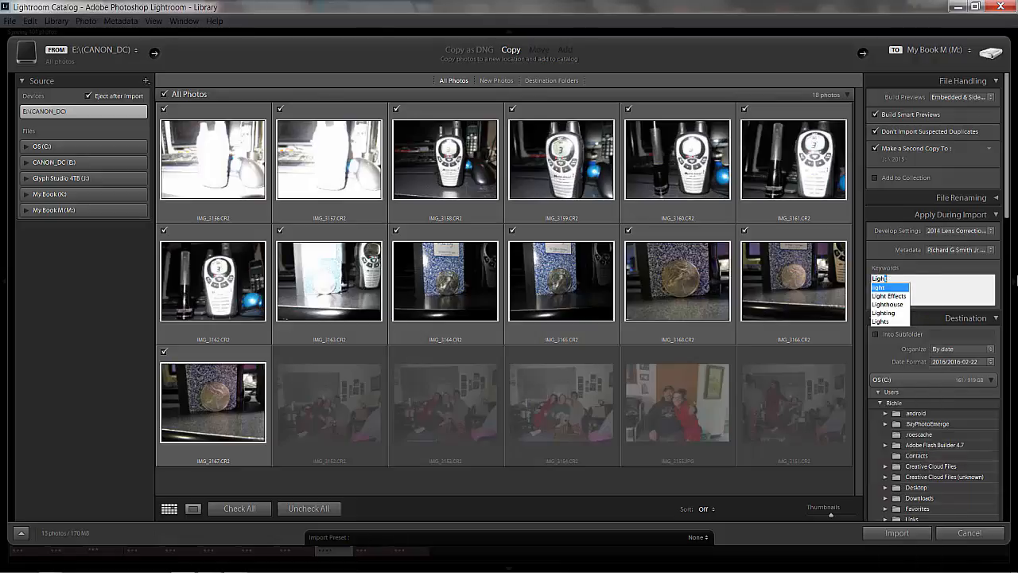
pyautogui.write('tro')
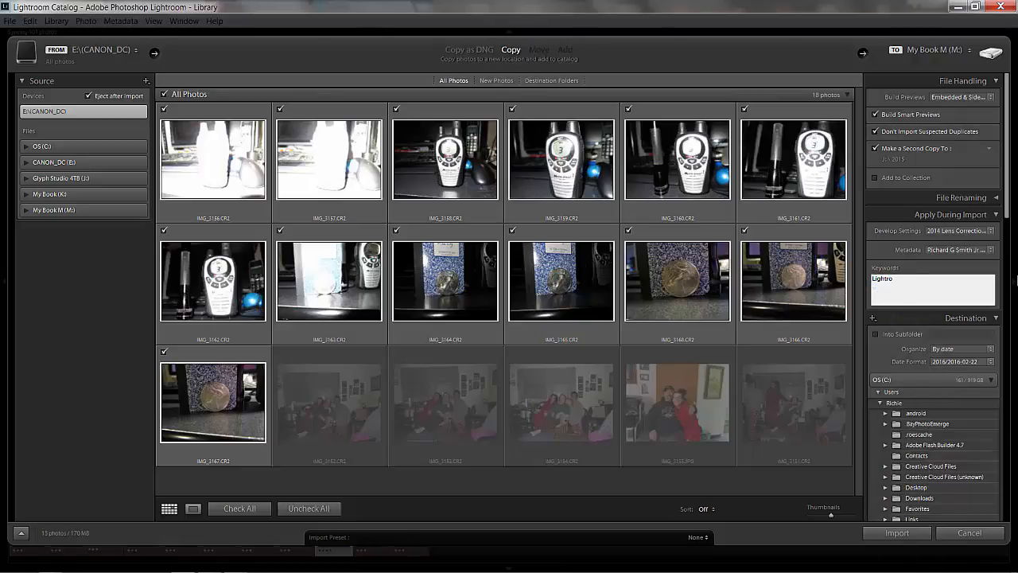
pyautogui.write('om Video, Ju')
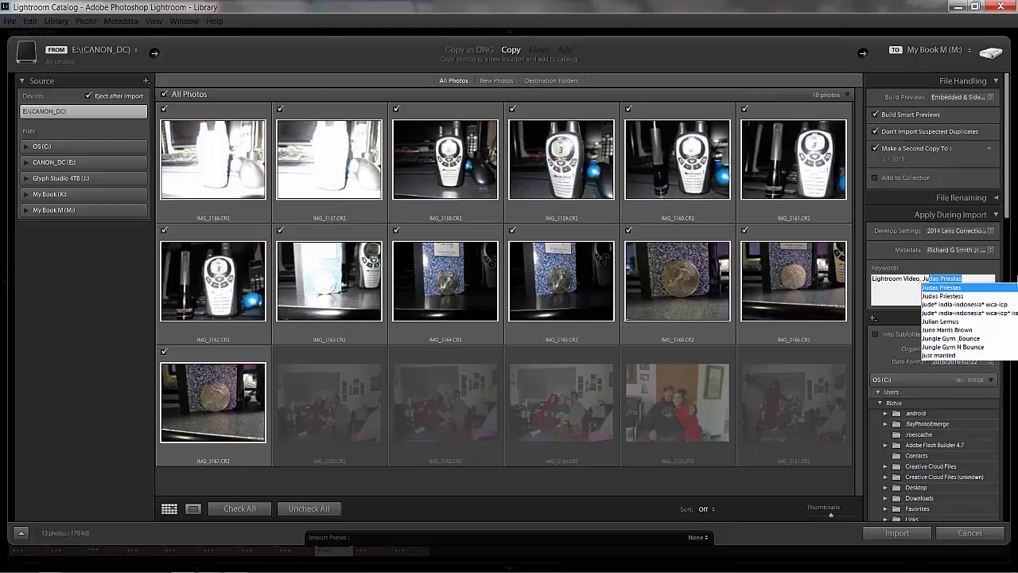
pyautogui.write('ck')
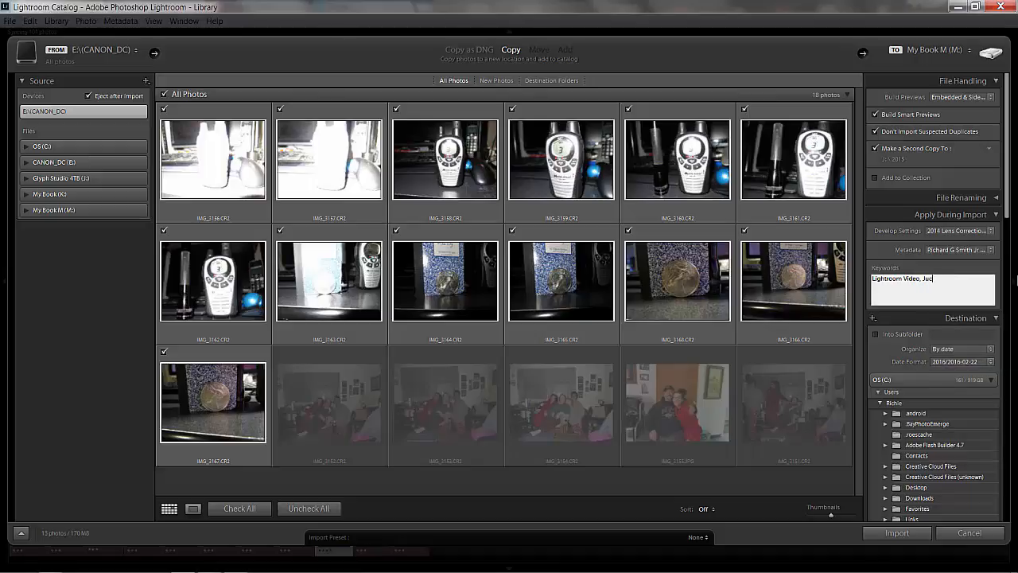
pyautogui.press('BackSpace')
pyautogui.write('nk')
# - Add Radio and Coin to the import keywords and confirm the keyword entry
pyautogui.write('R')
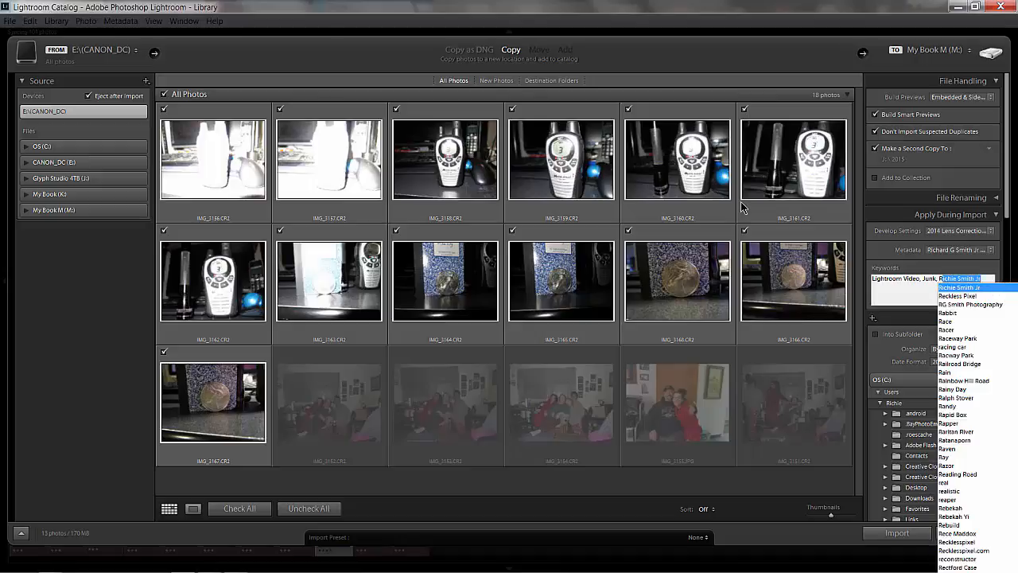
pyautogui.write('adio')
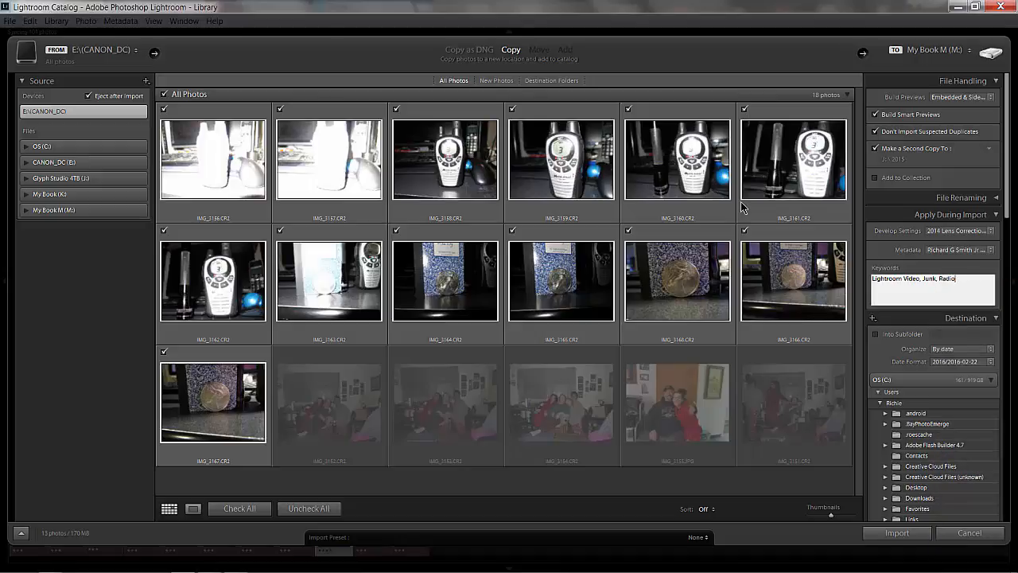
pyautogui.write(', Coin')
pyautogui.press('Return')
pyautogui.press('BackSpace')
pyautogui.press('BackSpace')
pyautogui.press('BackSpace')
pyautogui.write('Co')
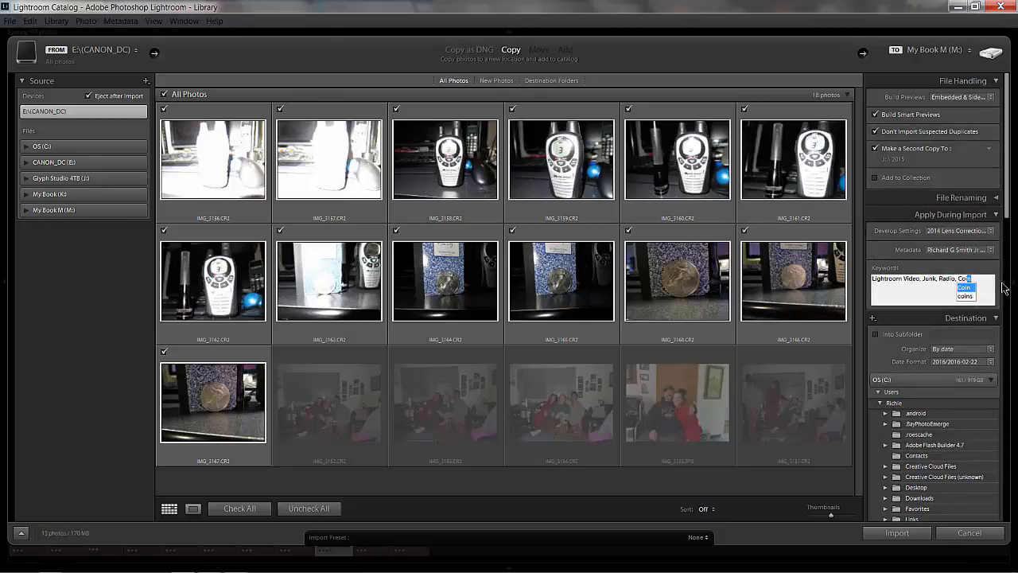
pyautogui.press('Return')
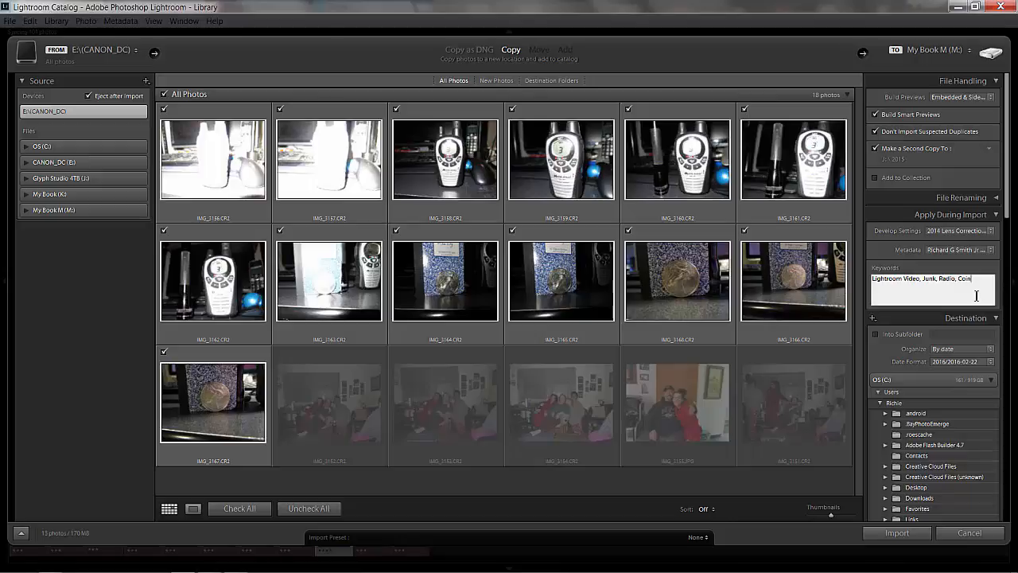
pyautogui.press('Return')
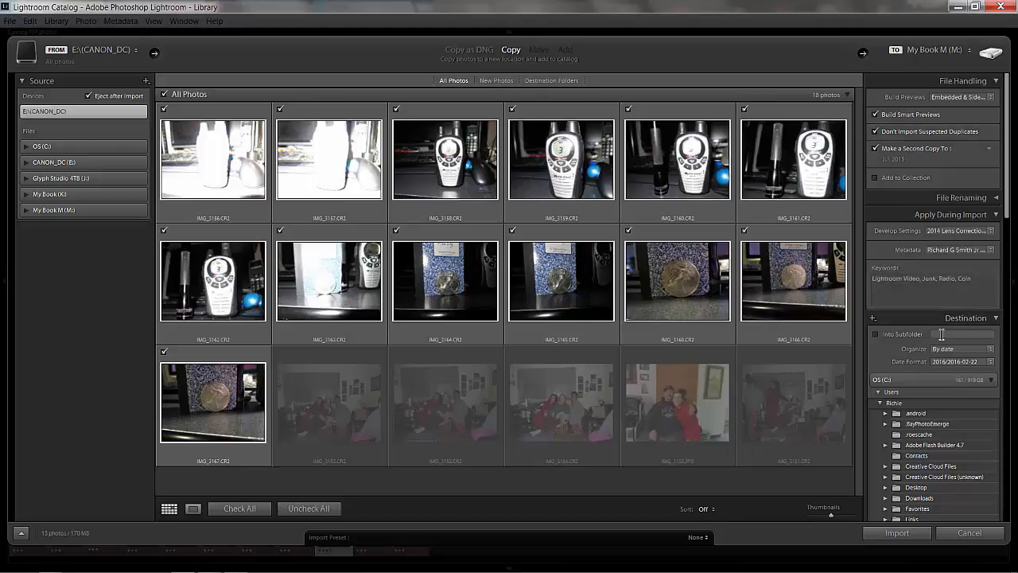
# - Review the destination folders on My Book M (M:), collapse the drive folder lists, and import the checked photos
pyautogui.scroll(-5, 941, 334)
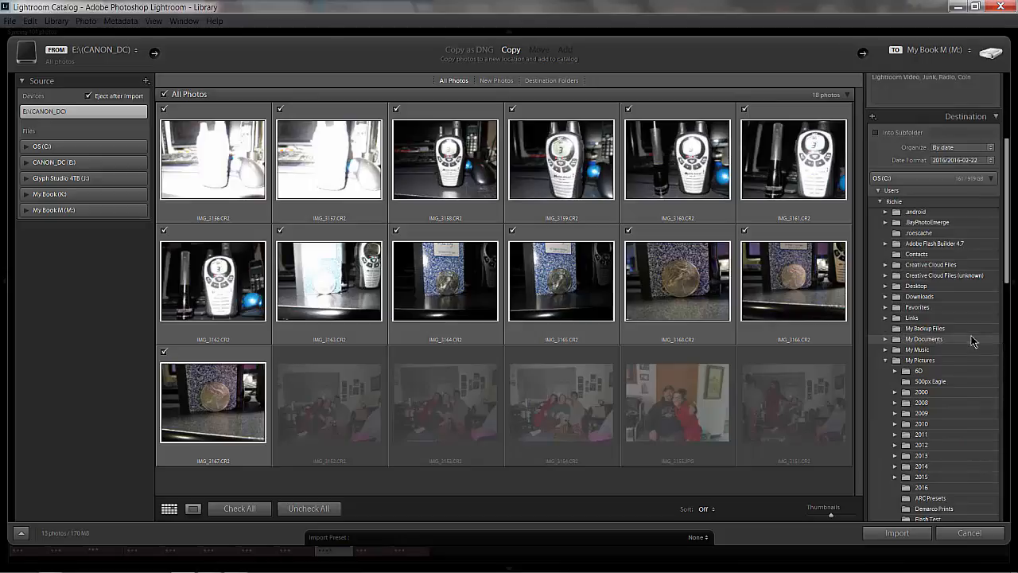
pyautogui.click(894, 134)
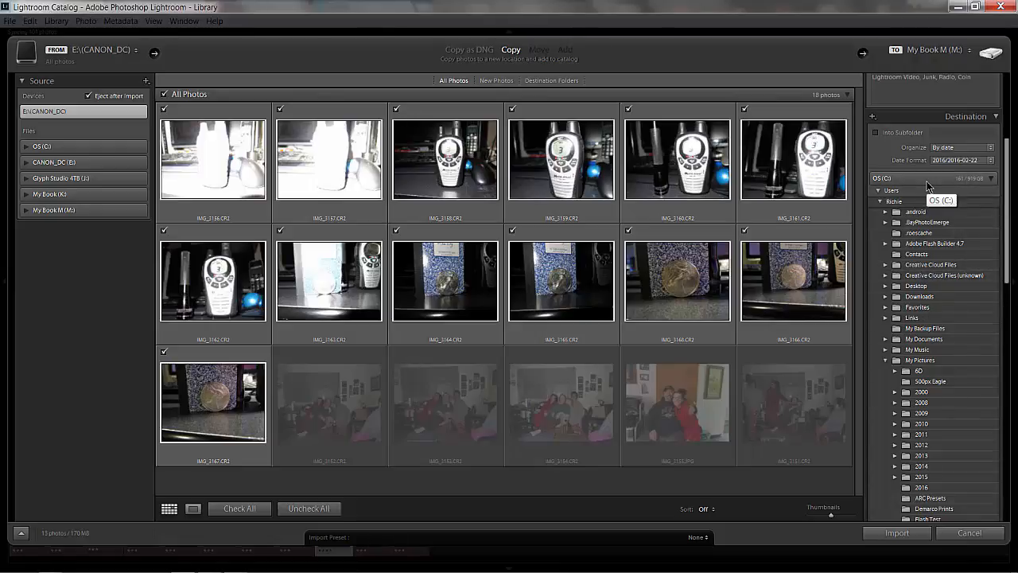
pyautogui.click(992, 180)
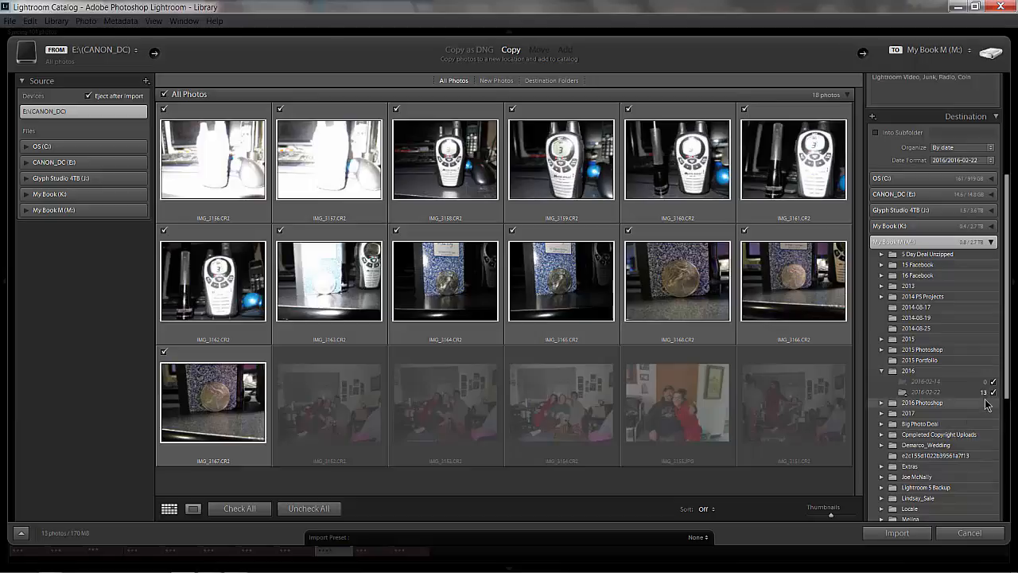
pyautogui.scroll(-3, 986, 406)
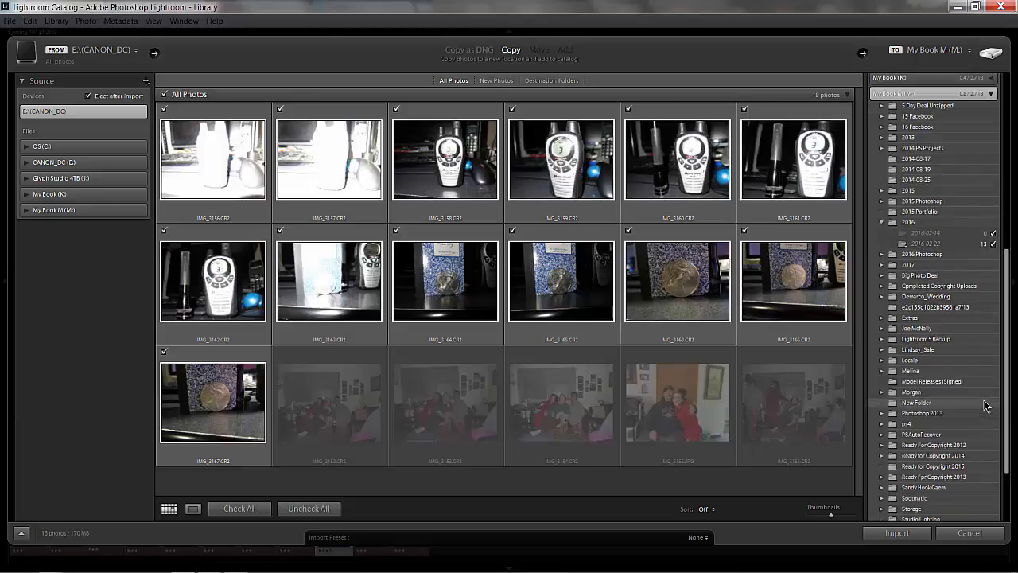
pyautogui.scroll(7, 990, 409)
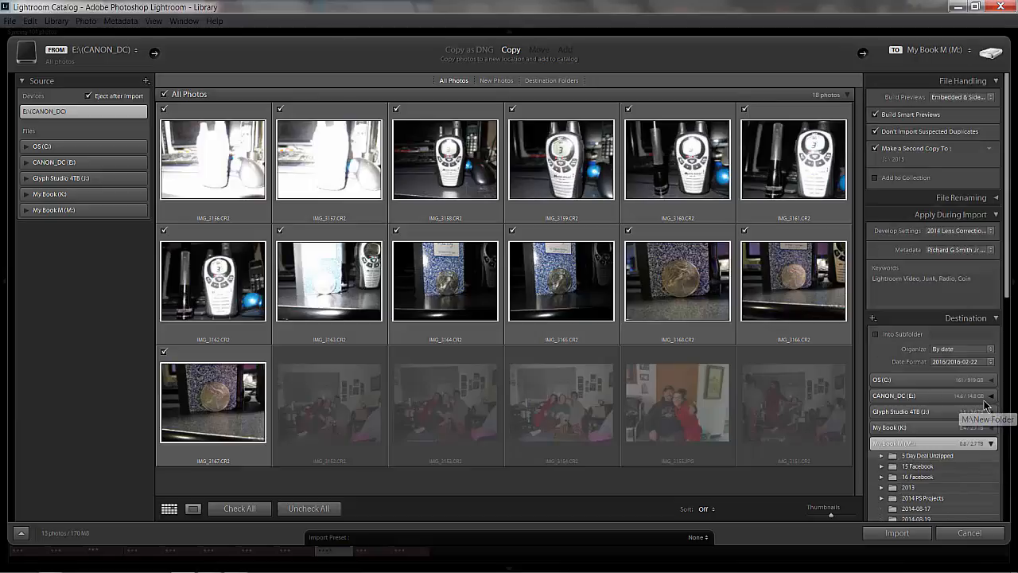
pyautogui.click(991, 443)
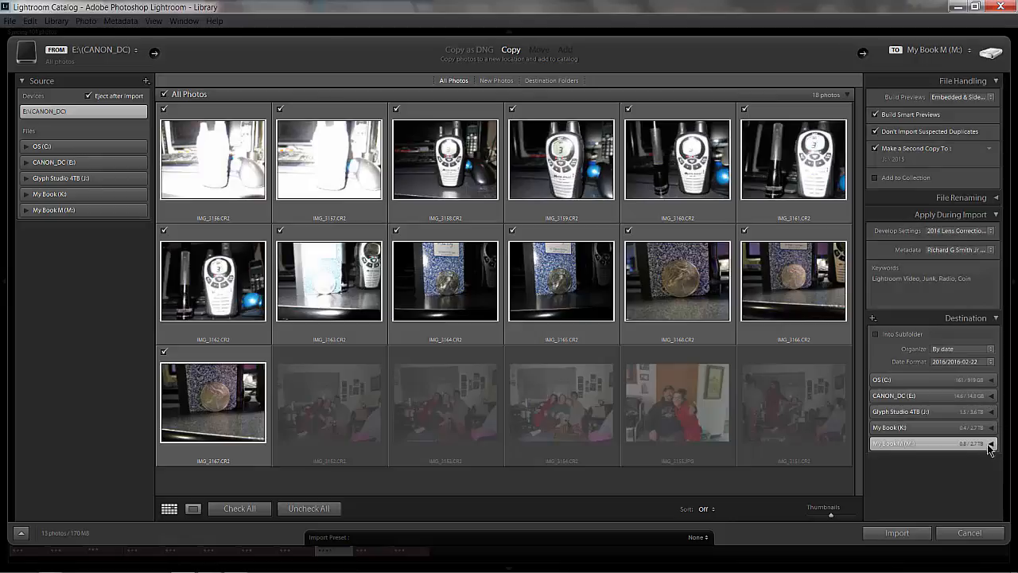
pyautogui.click(896, 533)
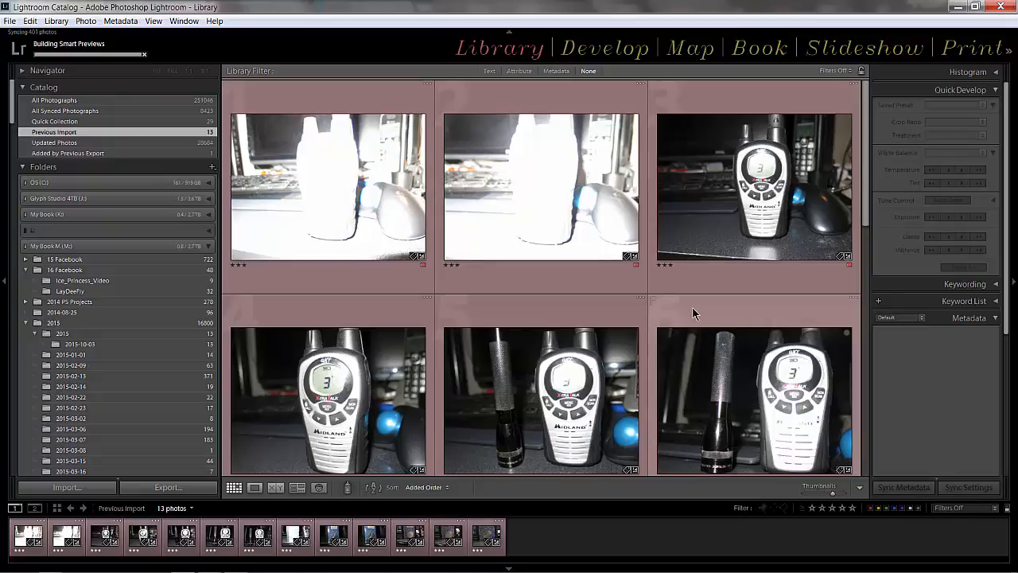
# - Look through the newly imported photos and open the last coin photo, 20160222-IMG_3168.CR2, in Loupe view
pyautogui.scroll(-1, 692, 308)
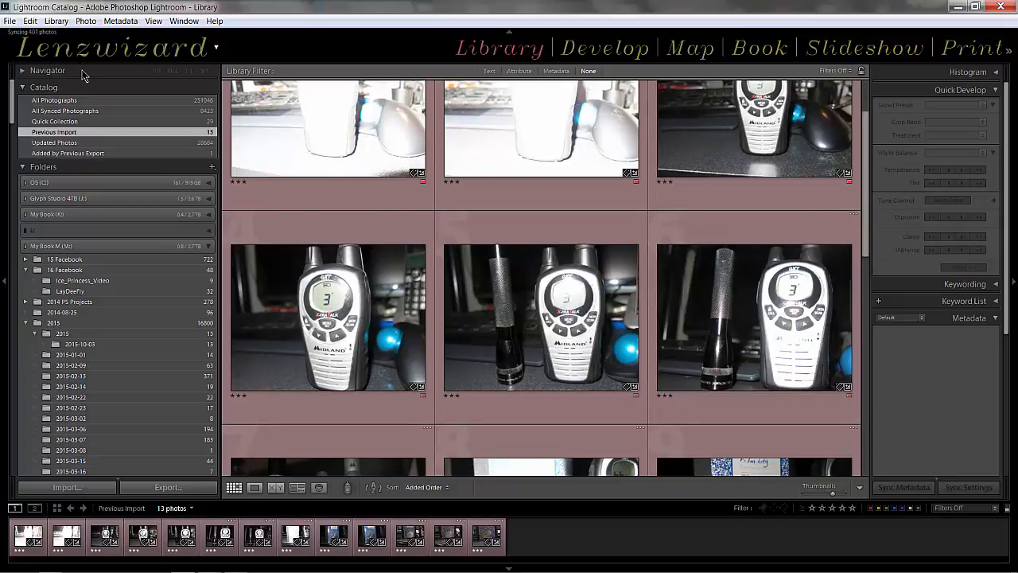
pyautogui.scroll(-3, 311, 397)
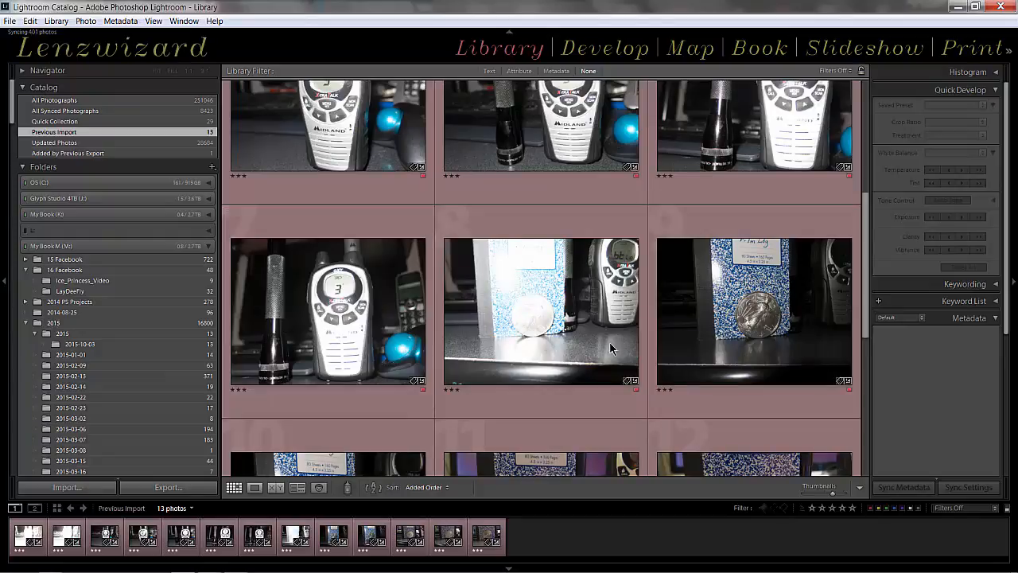
pyautogui.scroll(-3, 775, 353)
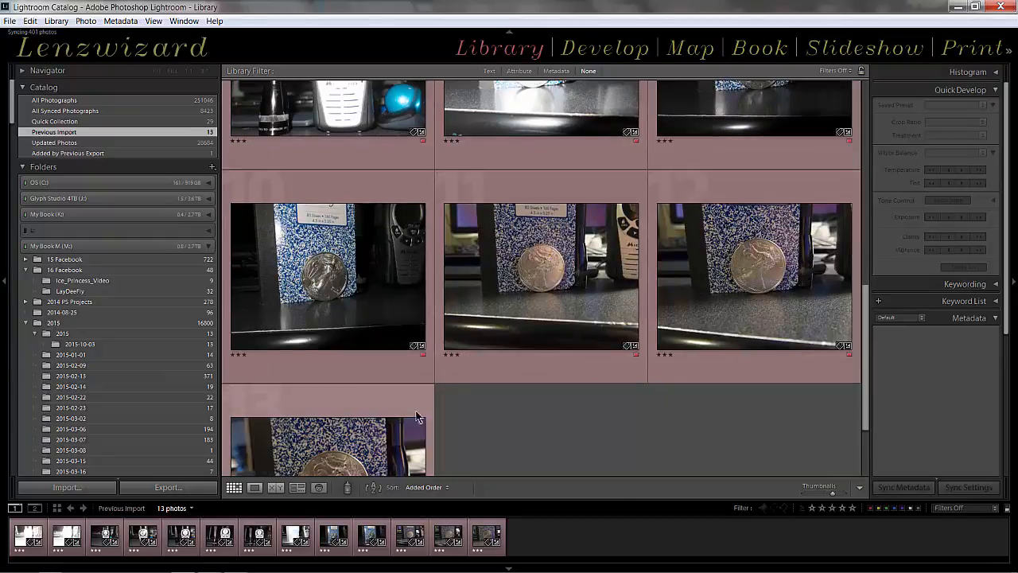
pyautogui.scroll(-3, 416, 416)
pyautogui.doubleClick(350, 364)
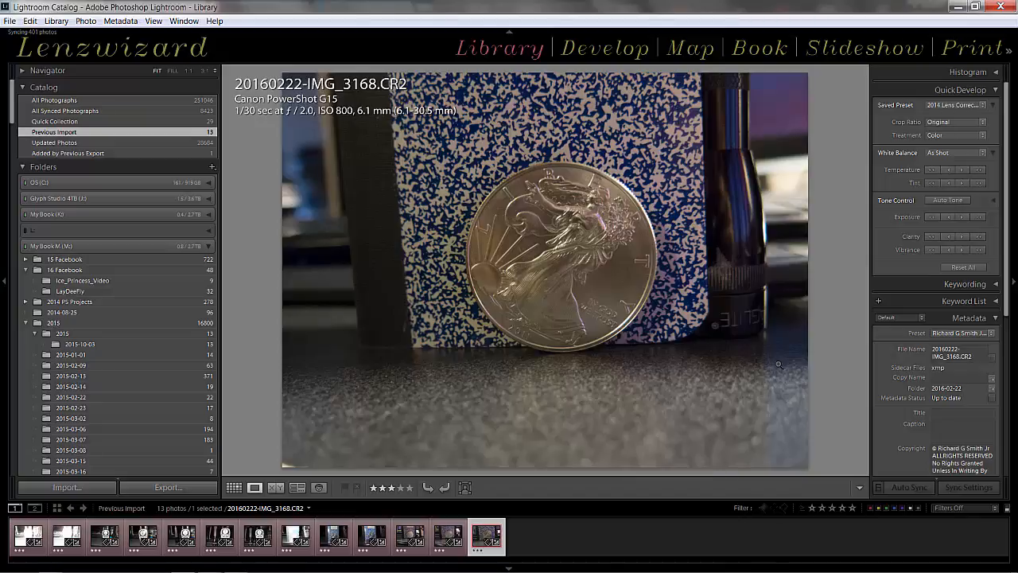
# - Inspect the coin's detail at 1:1, return to the Fit view, and examine the photo's metadata
pyautogui.click(535, 241)
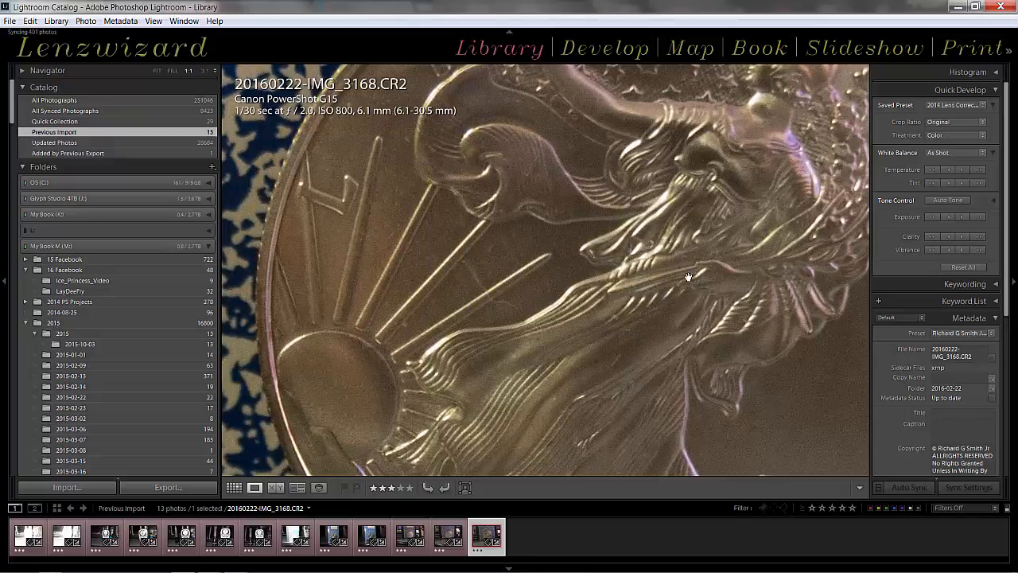
pyautogui.moveTo(688, 277); pyautogui.dragTo(558, 236)
pyautogui.click(559, 235)
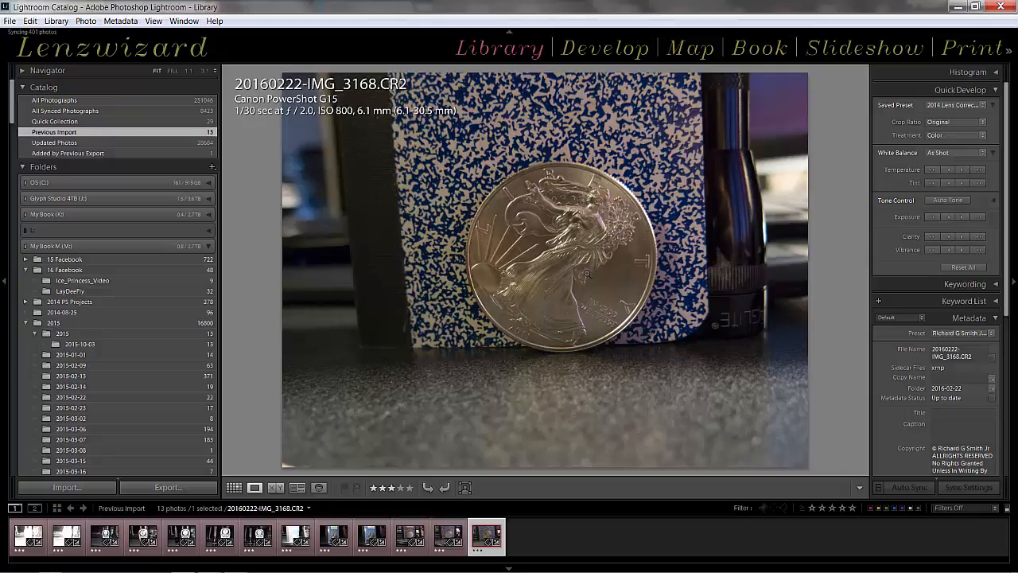
pyautogui.scroll(-5, 953, 266)
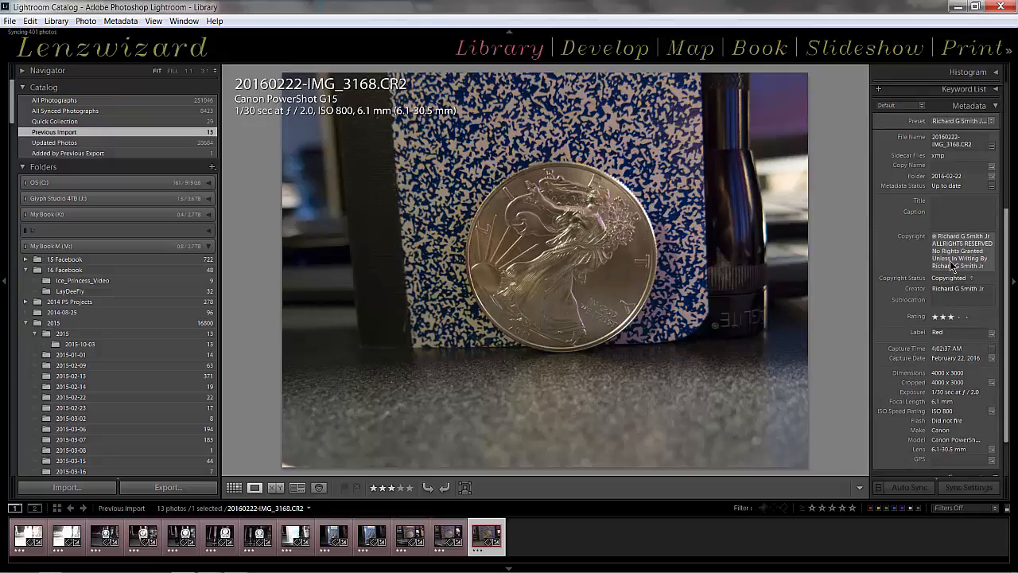